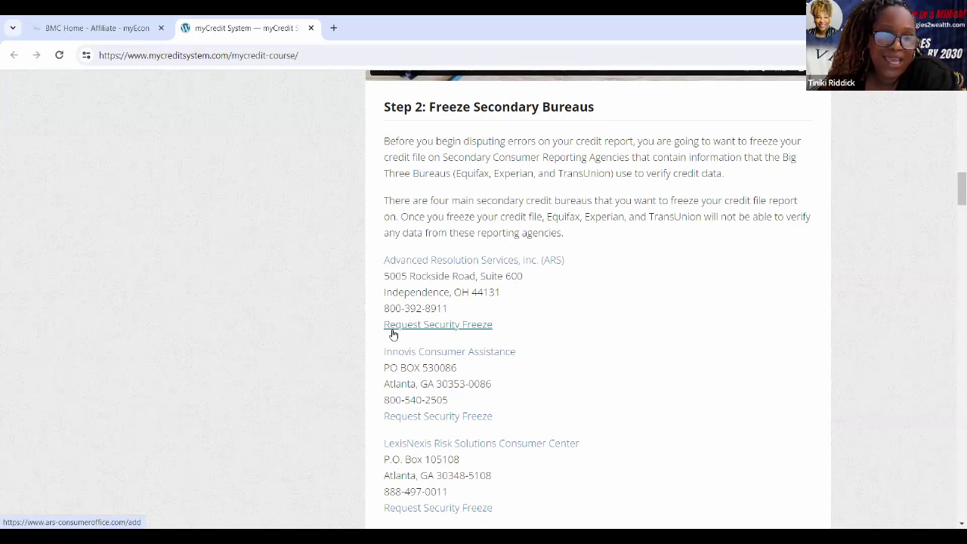
# Step: Open the Advanced Resolution Services (ARS) site from the course's secondary bureau list and look over its security freeze options
pyautogui.click(446, 266)
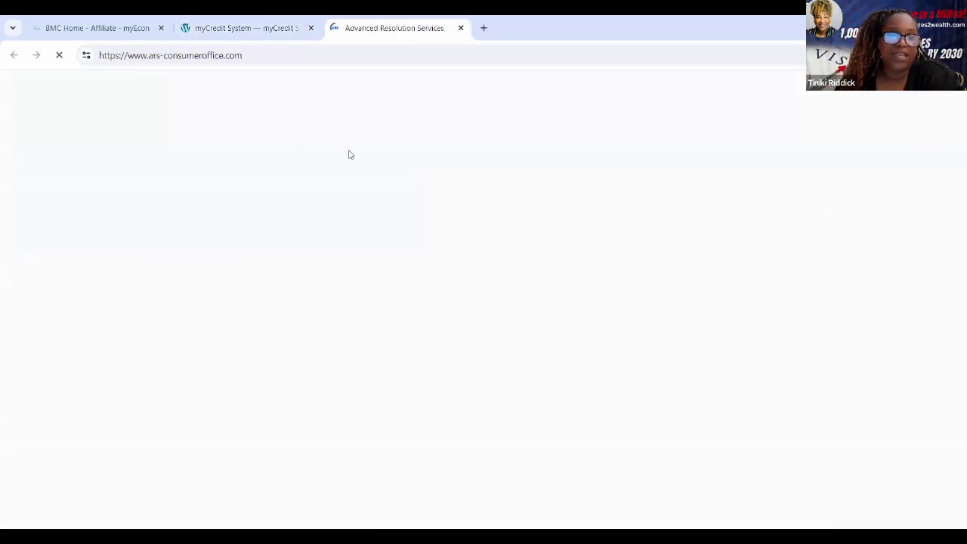
pyautogui.scroll(-1, 484, 170)
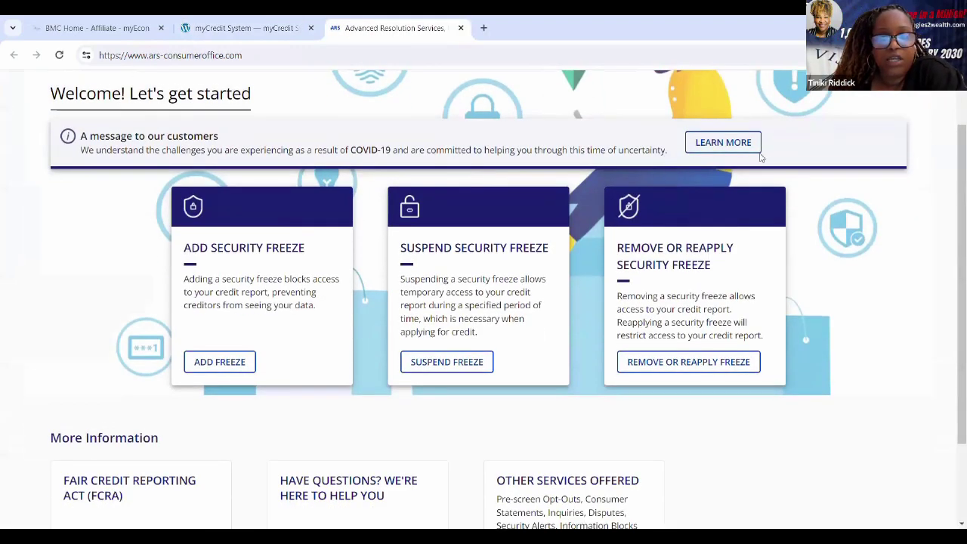
pyautogui.scroll(-1, 459, 257)
pyautogui.scroll(-1, 421, 305)
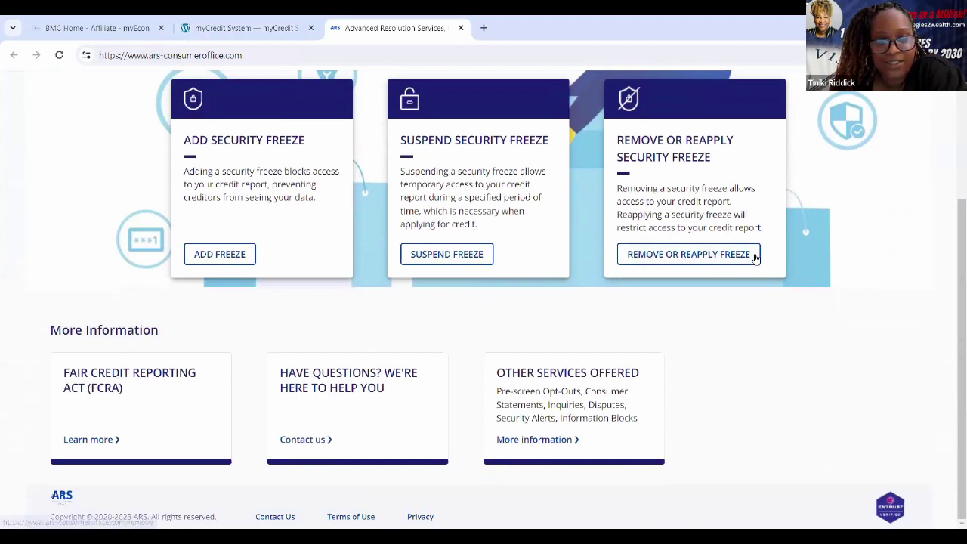
pyautogui.scroll(2, 754, 261)
pyautogui.scroll(1, 325, 267)
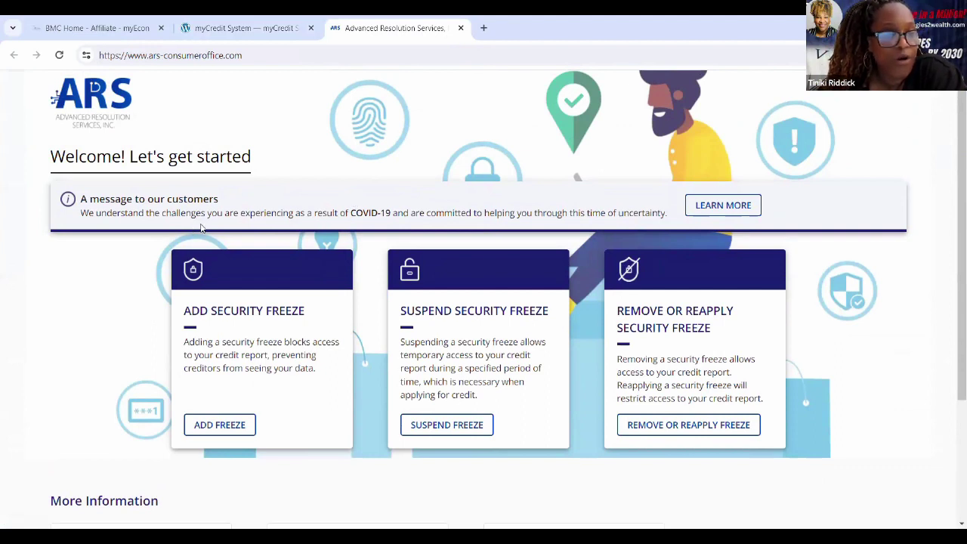
pyautogui.scroll(-2, 215, 227)
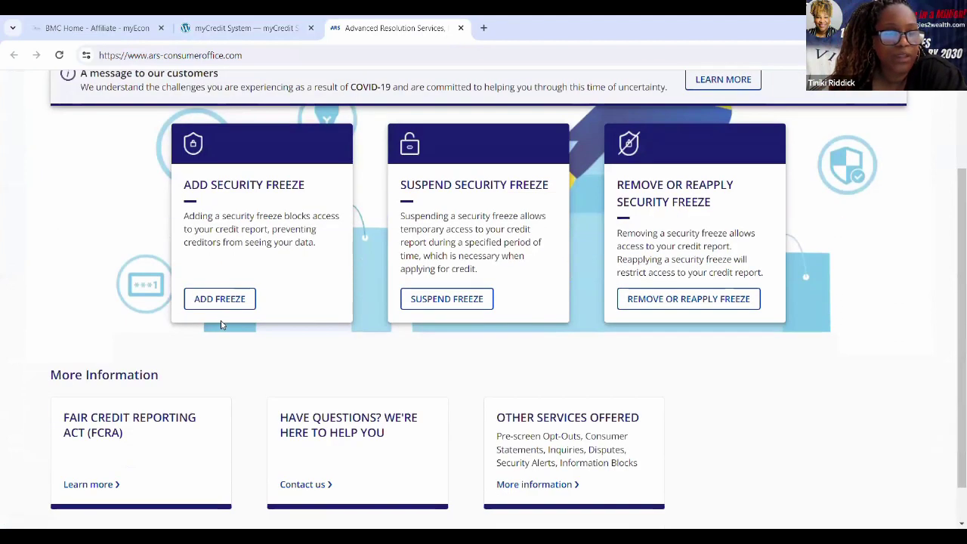
# Step: Start an Add Security Freeze request as a Consumer, accept the Terms of Use, and continue to the Information stage
pyautogui.click(225, 302)
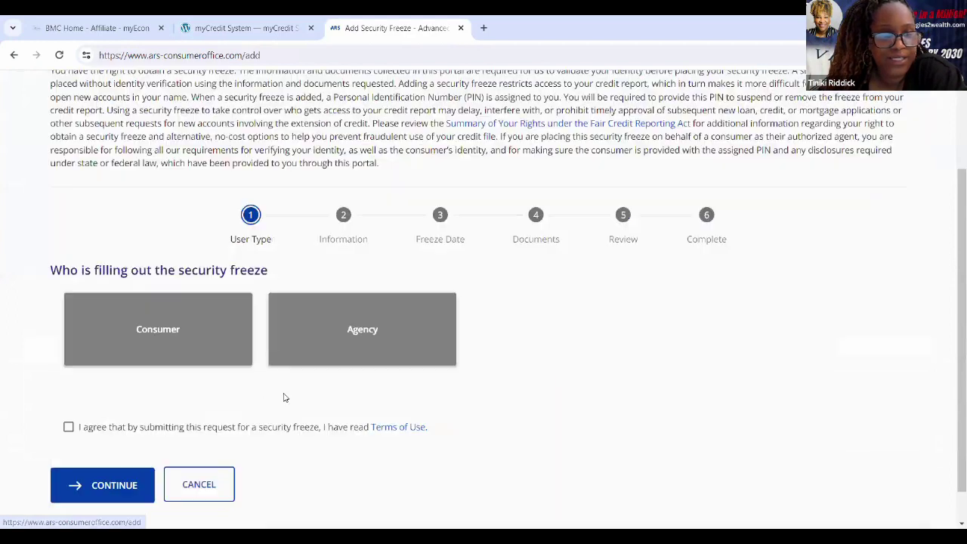
pyautogui.click(155, 332)
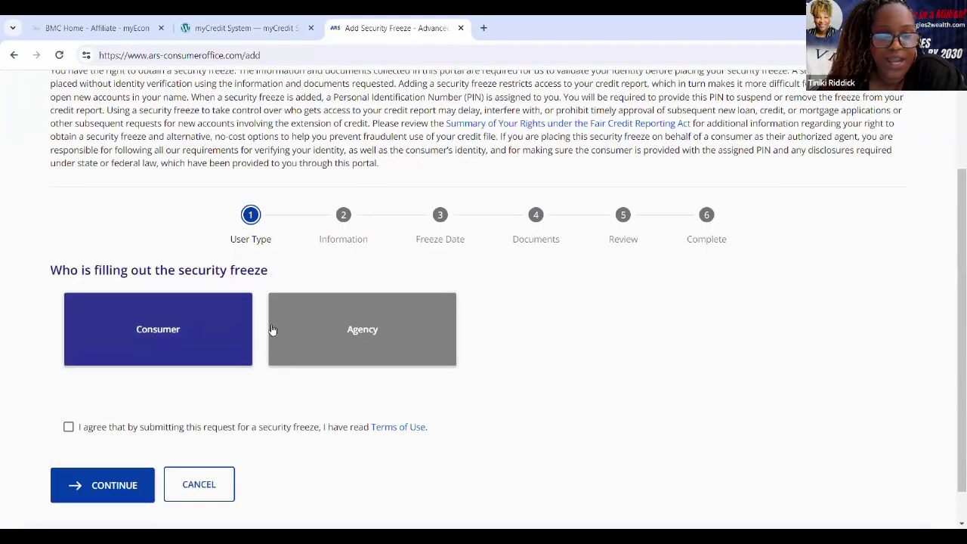
pyautogui.click(68, 428)
pyautogui.click(94, 487)
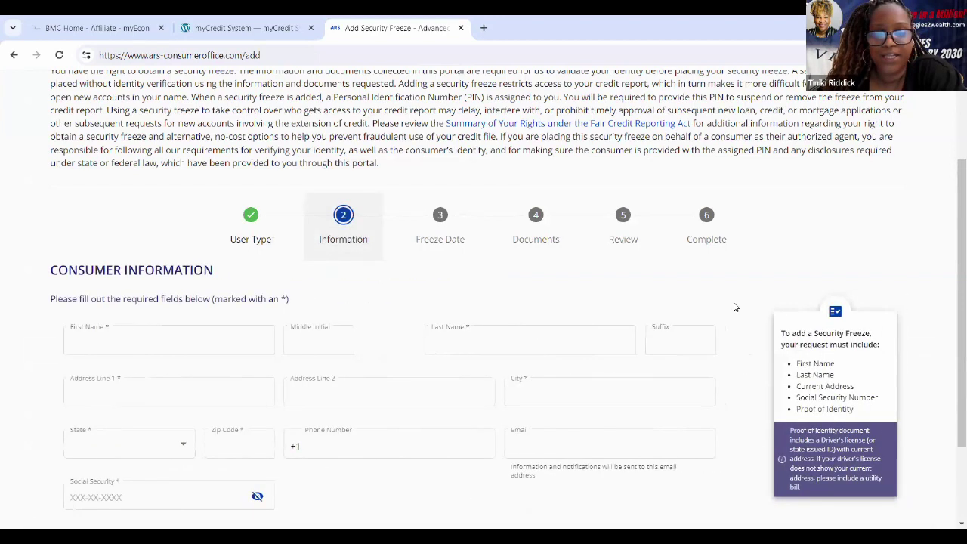
# Step: Examine the Consumer Information fields and the list of items and identity documents a security freeze request must include
pyautogui.scroll(-3, 371, 283)
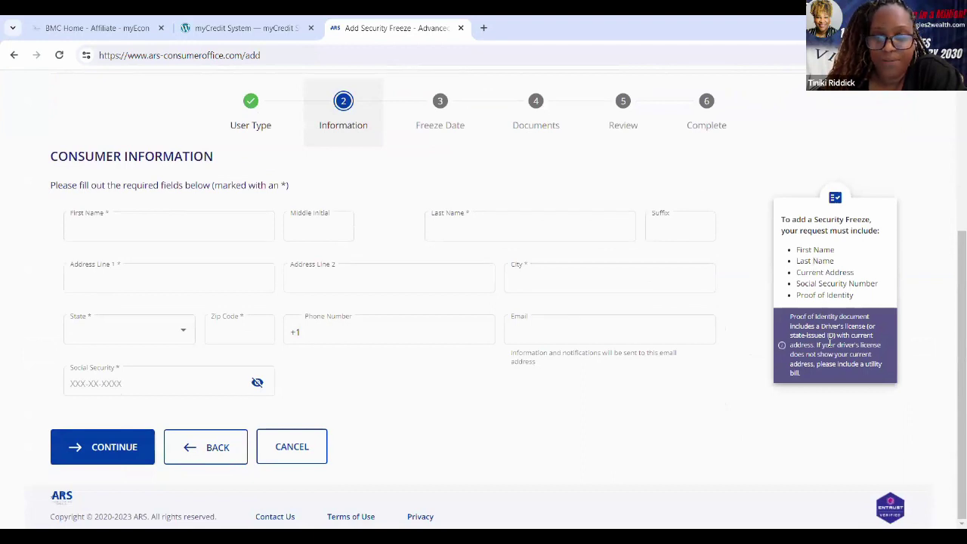
pyautogui.scroll(1, 826, 313)
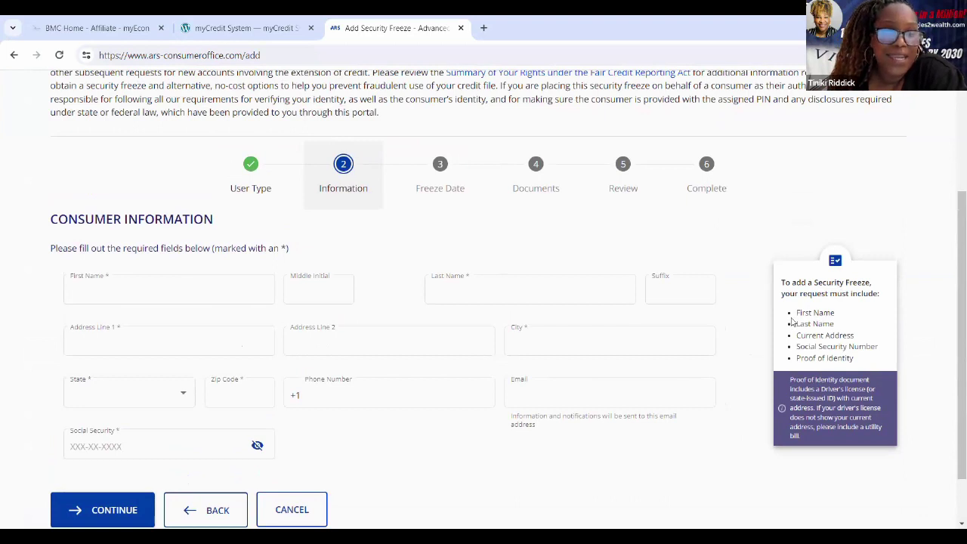
pyautogui.click(614, 293)
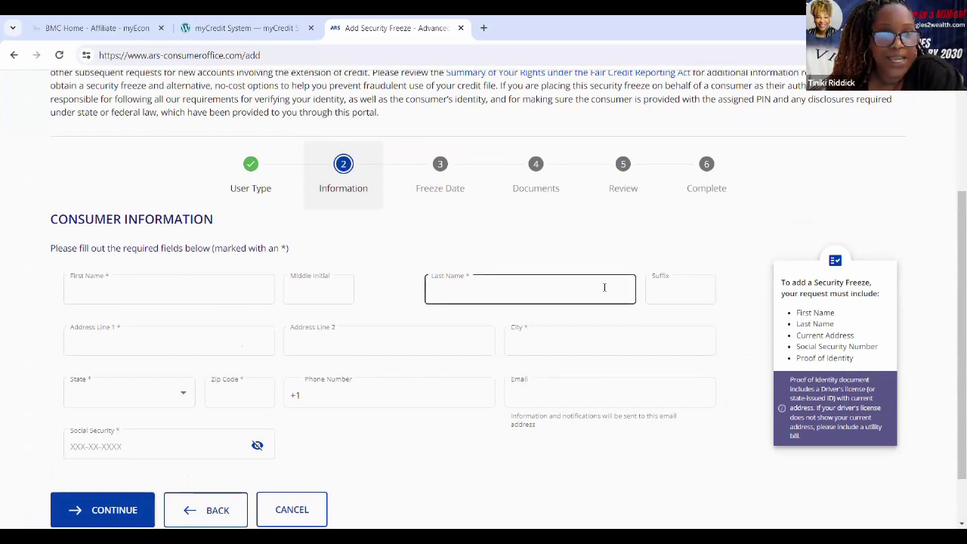
pyautogui.scroll(1, 600, 283)
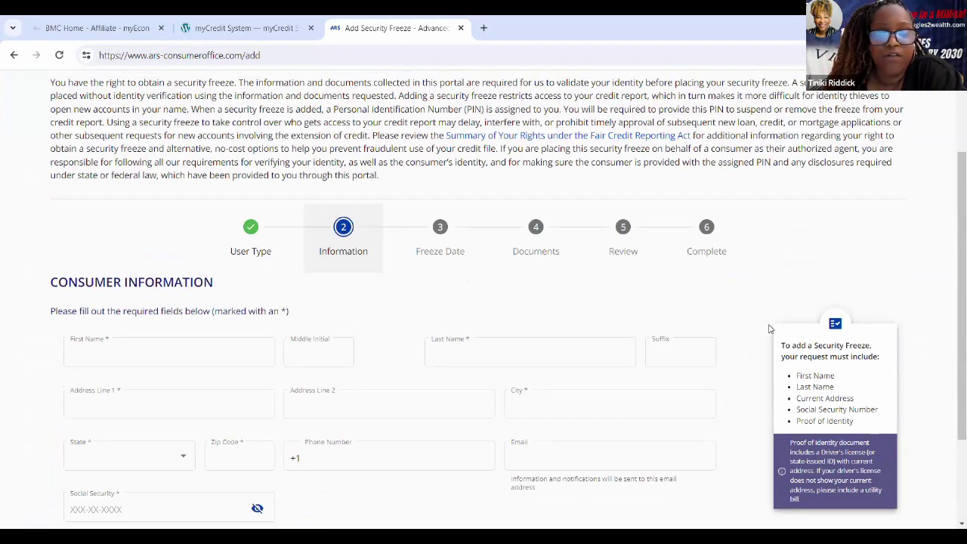
pyautogui.scroll(-1, 770, 331)
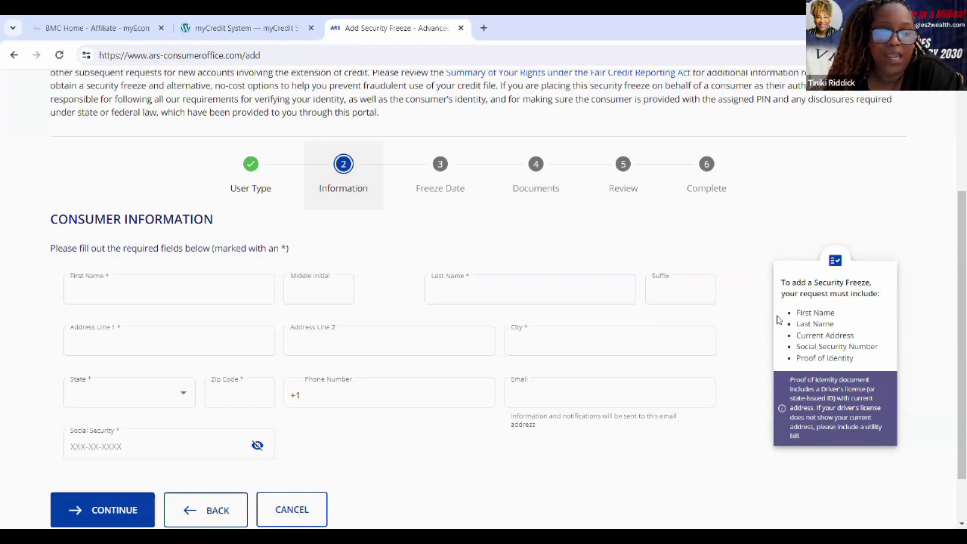
pyautogui.scroll(1, 814, 323)
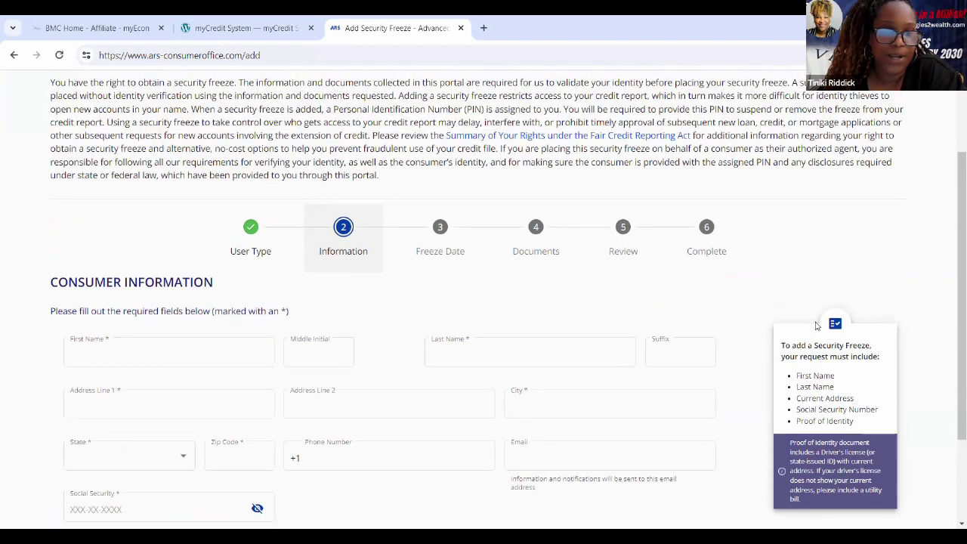
pyautogui.scroll(-2, 816, 325)
pyautogui.scroll(1, 521, 309)
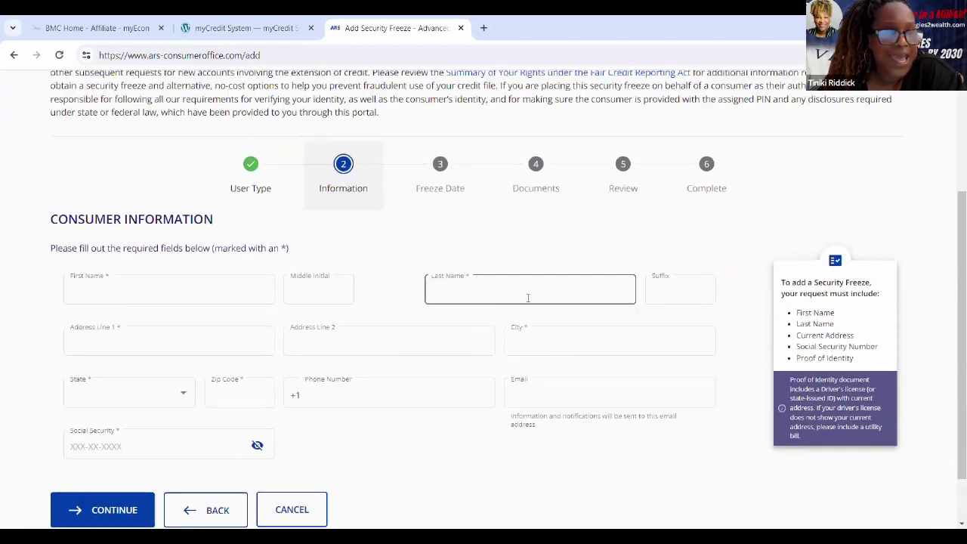
pyautogui.click(537, 294)
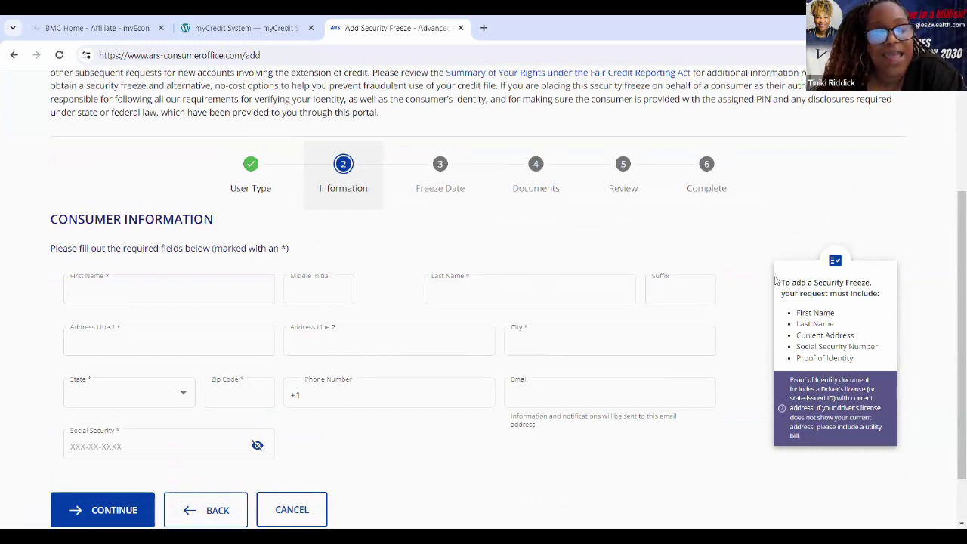
pyautogui.scroll(-1, 798, 314)
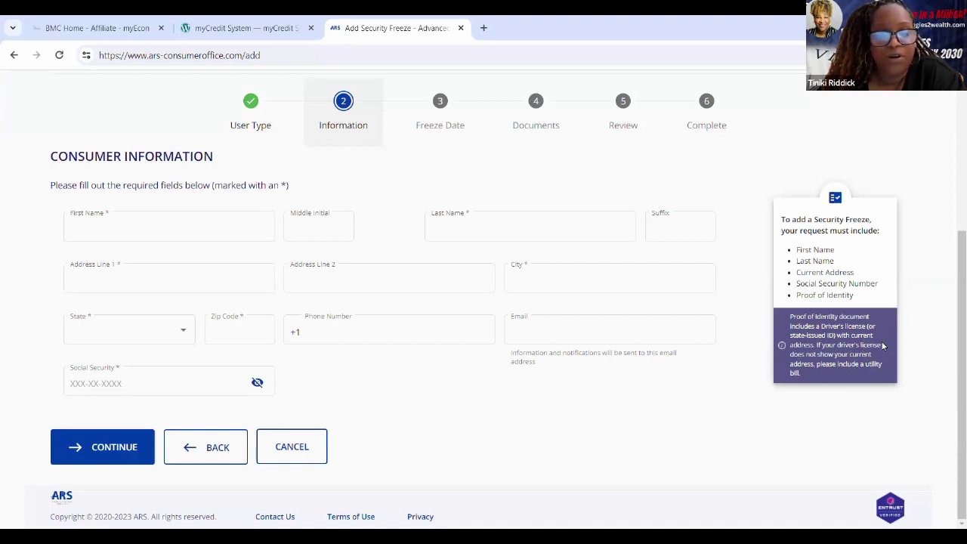
pyautogui.scroll(1, 883, 345)
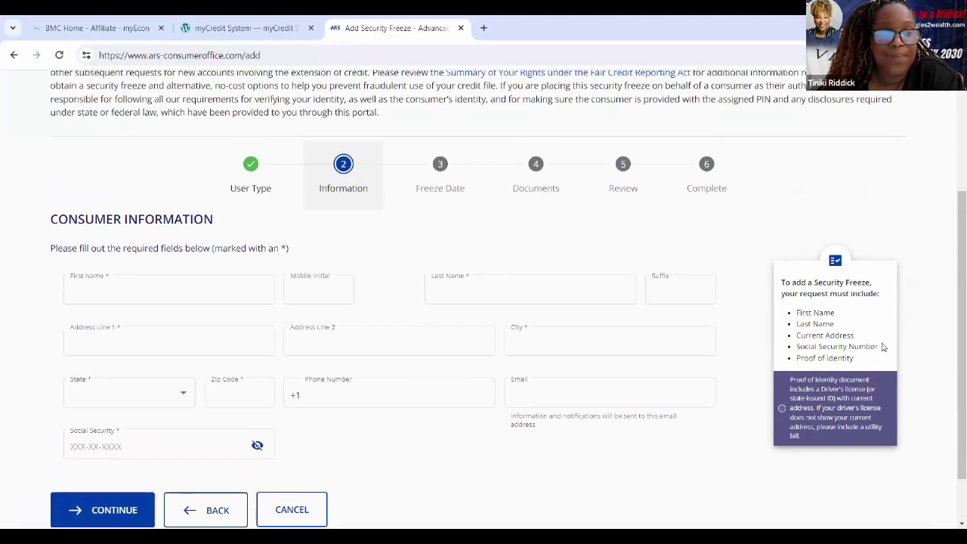
pyautogui.scroll(-1, 884, 345)
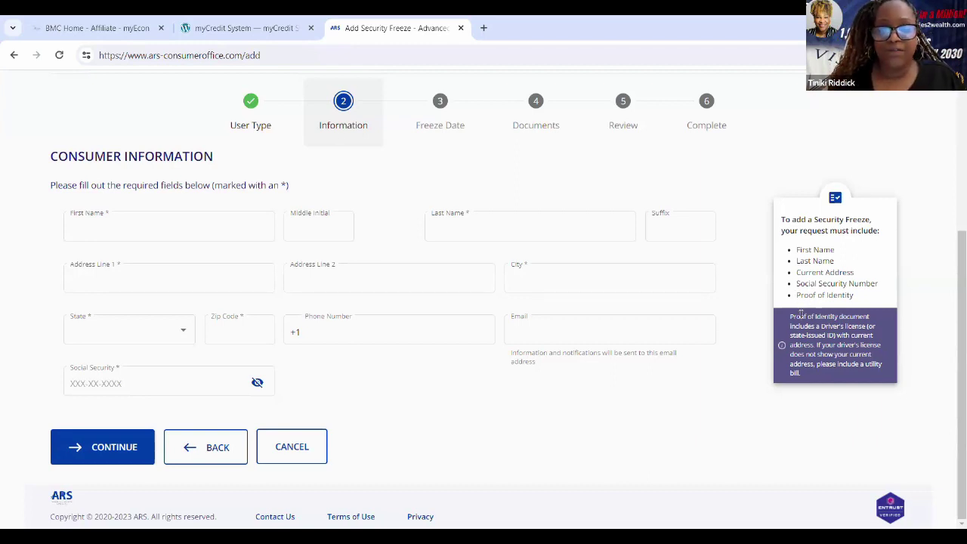
pyautogui.click(611, 324)
# Step: Highlight "Personal Identification Number (PIN)" in the Add a Security Freeze introduction and review the page around it
pyautogui.scroll(3, 404, 357)
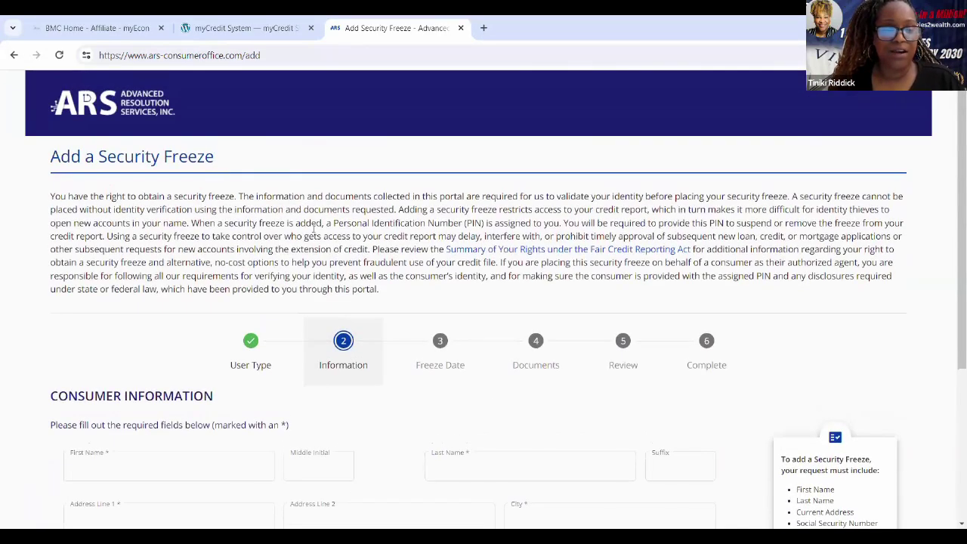
pyautogui.moveTo(334, 221); pyautogui.dragTo(485, 224)
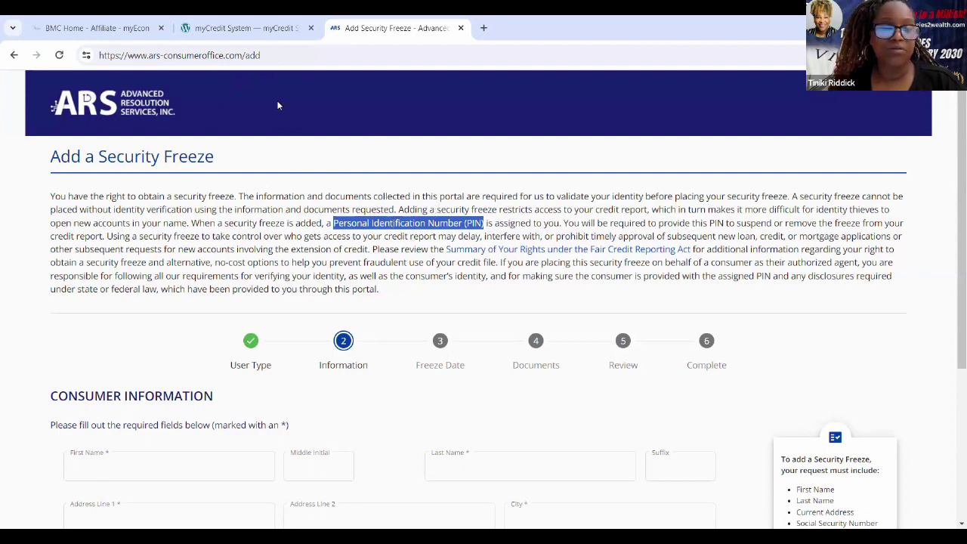
pyautogui.scroll(-4, 358, 244)
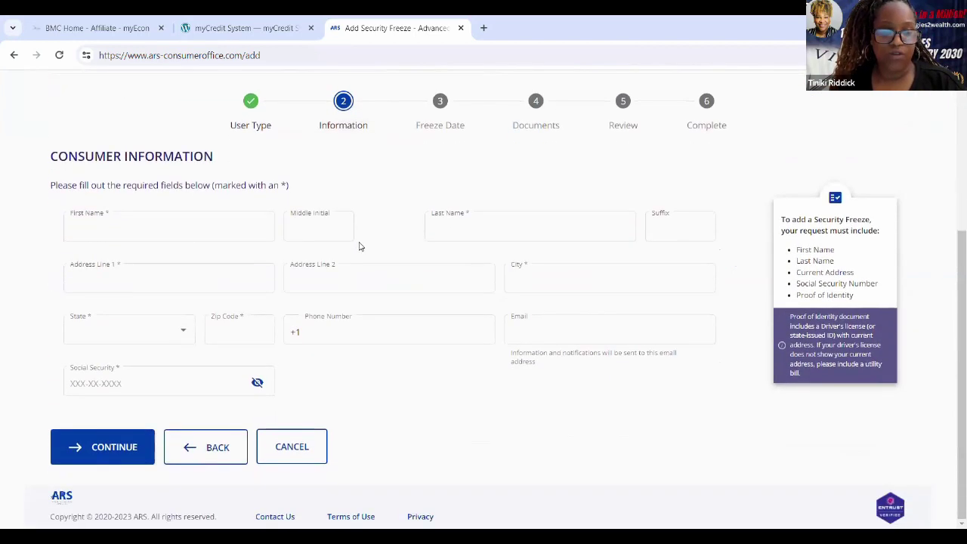
pyautogui.scroll(2, 386, 233)
pyautogui.scroll(1, 386, 232)
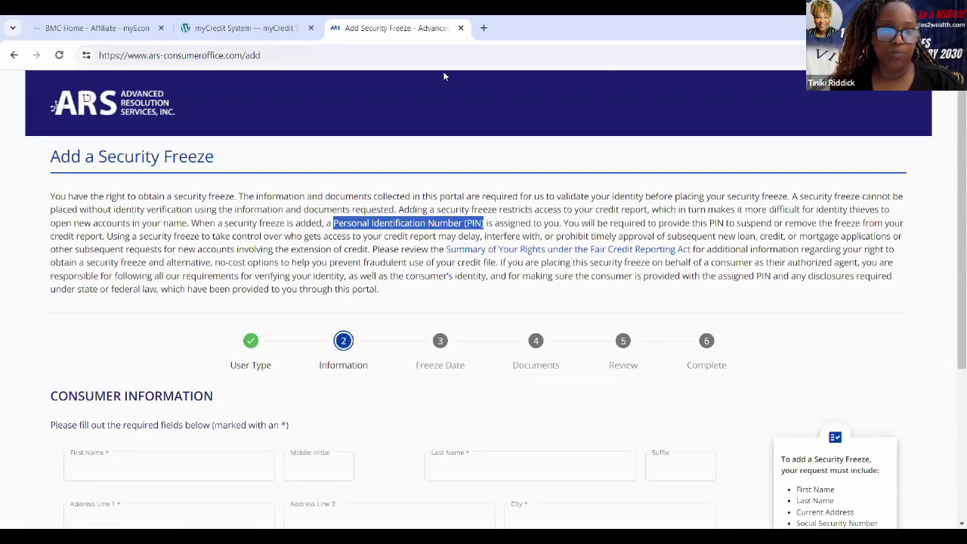
# Step: Exit the unsent ARS freeze form and close the ARS site to return to the course page
pyautogui.click(13, 58)
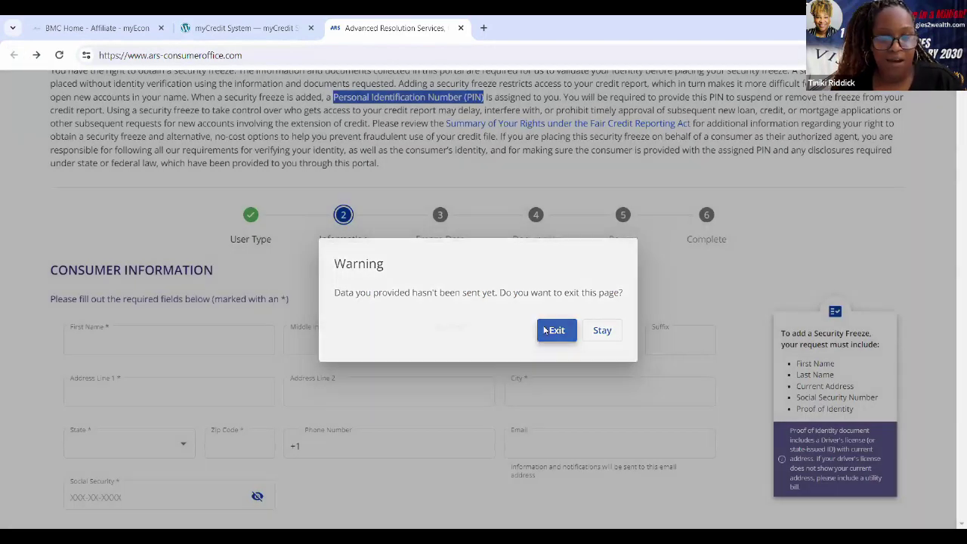
pyautogui.click(554, 330)
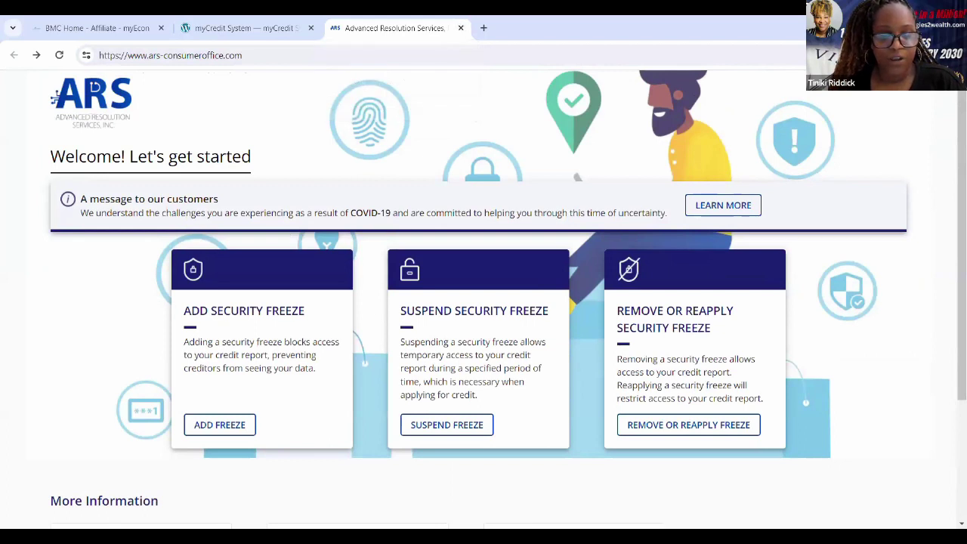
pyautogui.click(460, 28)
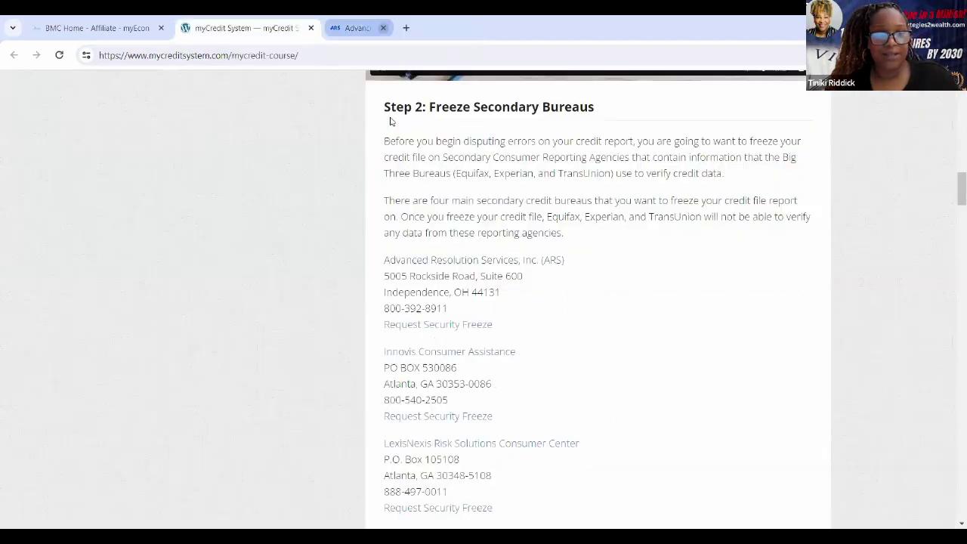
# Step: Open the Innovis Consumer Assistance site from the course's bureau list and go to its Security Freeze page
pyautogui.click(420, 354)
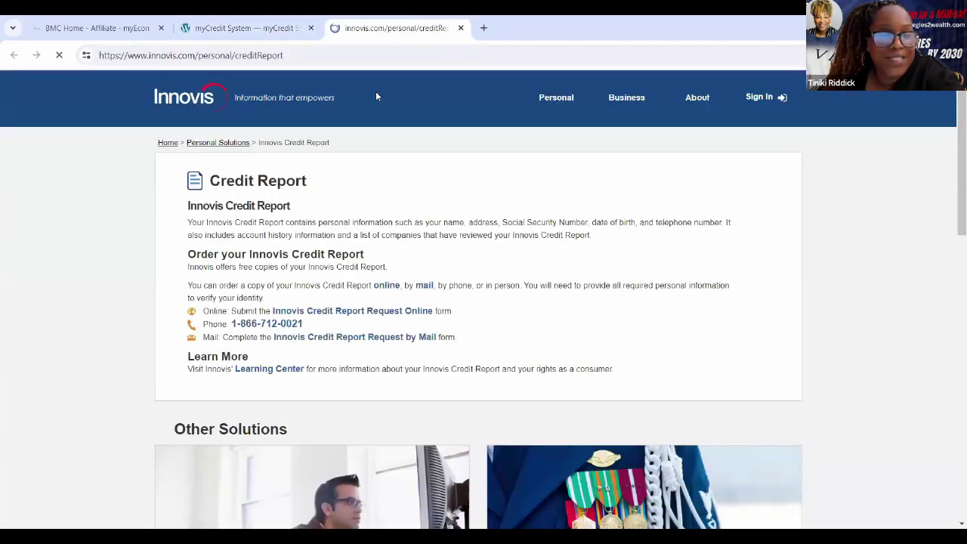
pyautogui.scroll(-4, 352, 214)
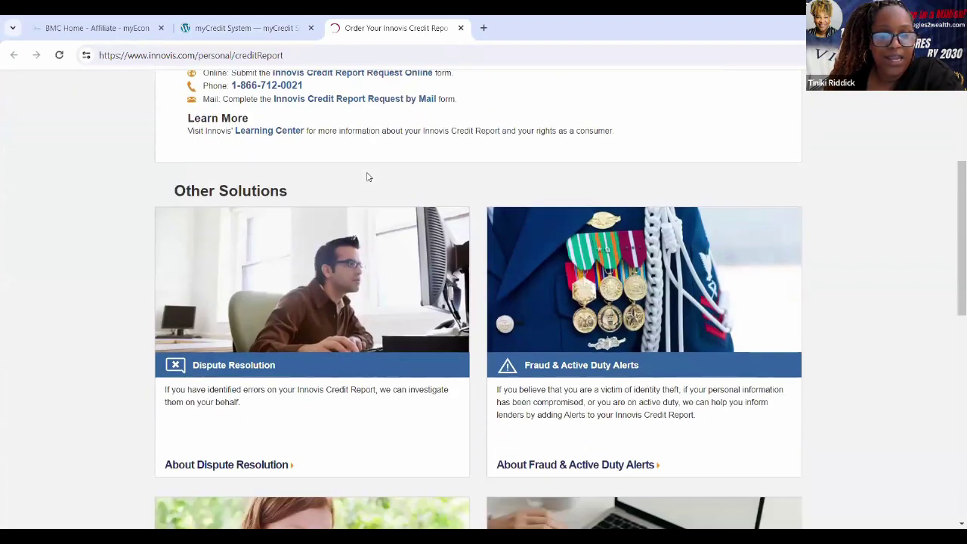
pyautogui.scroll(-6, 369, 172)
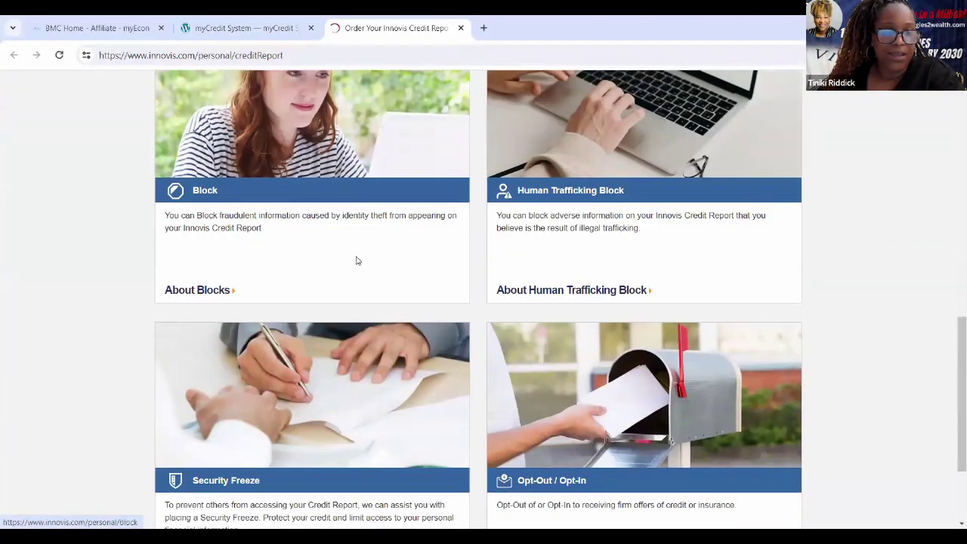
pyautogui.scroll(-2, 357, 260)
pyautogui.click(227, 344)
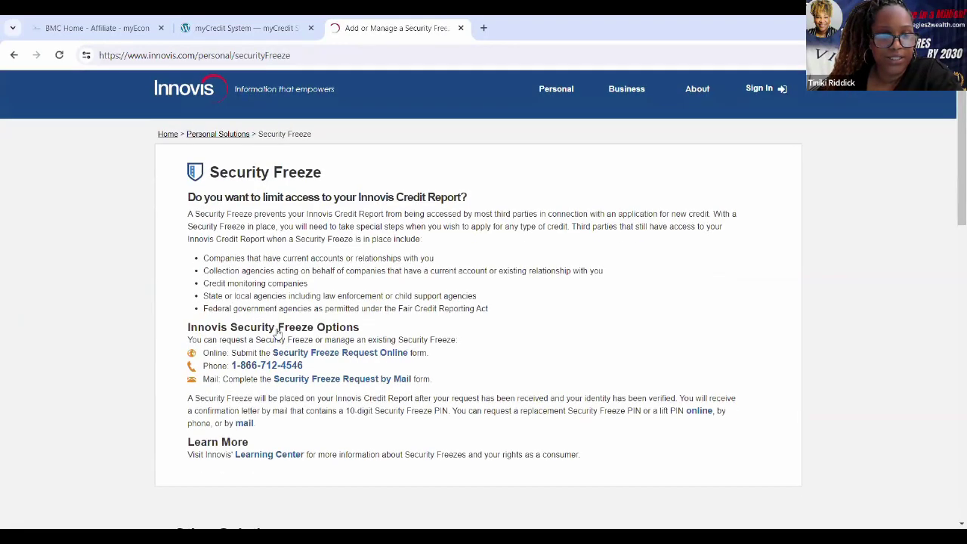
# Step: Open the Innovis Security Freeze Request Online form and set the request type to Request a Security Freeze
pyautogui.scroll(-2, 367, 232)
pyautogui.click(359, 237)
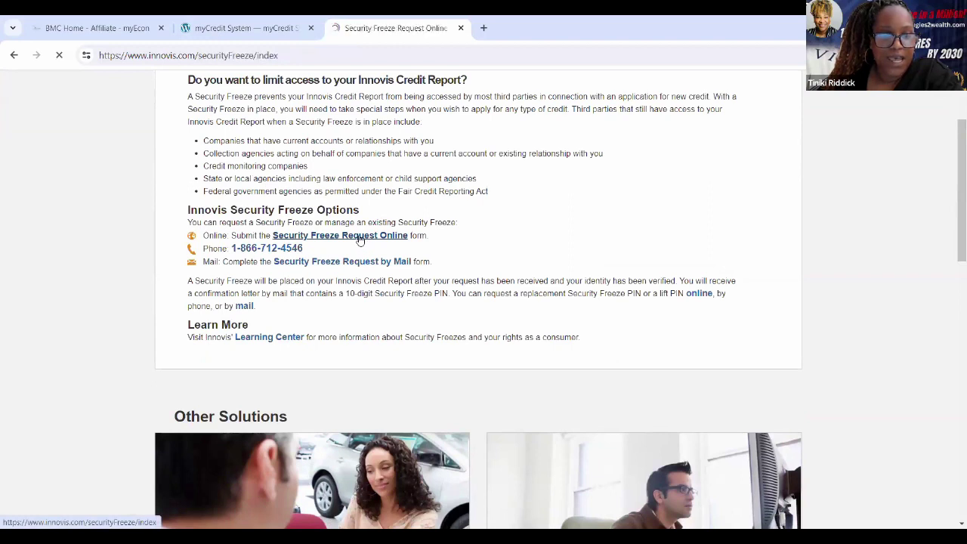
pyautogui.click(190, 247)
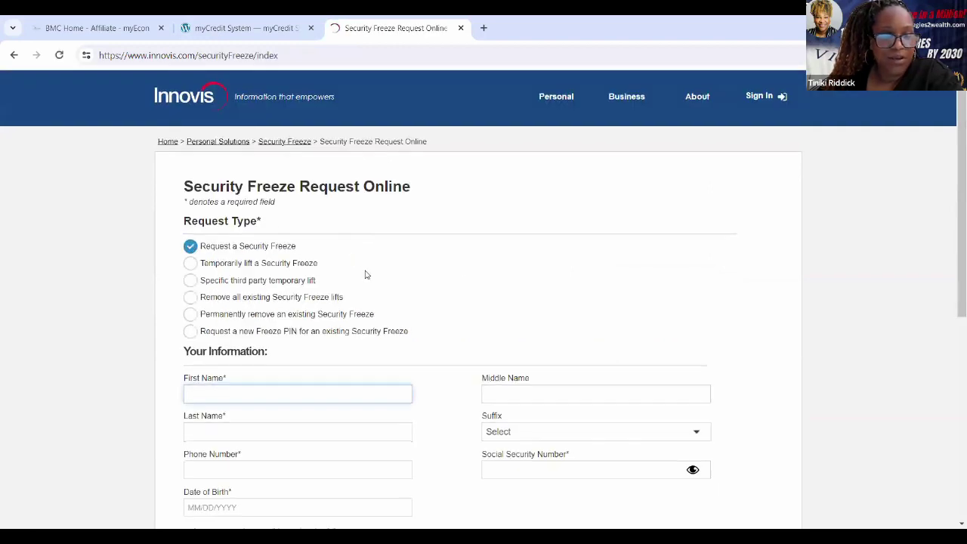
# Step: Review the personal information, identity theft and current address fields of the Innovis request form down to its submission section
pyautogui.scroll(-2, 411, 219)
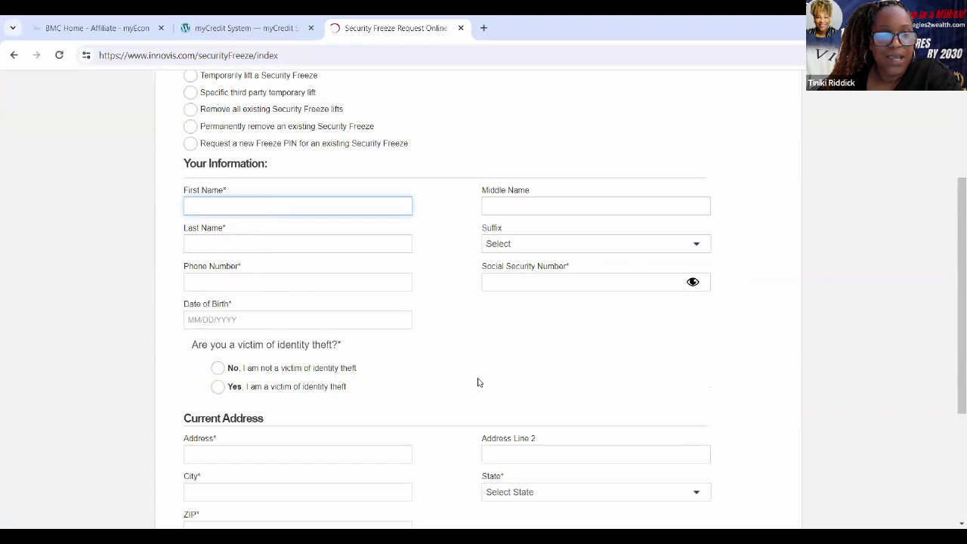
pyautogui.scroll(-1, 453, 374)
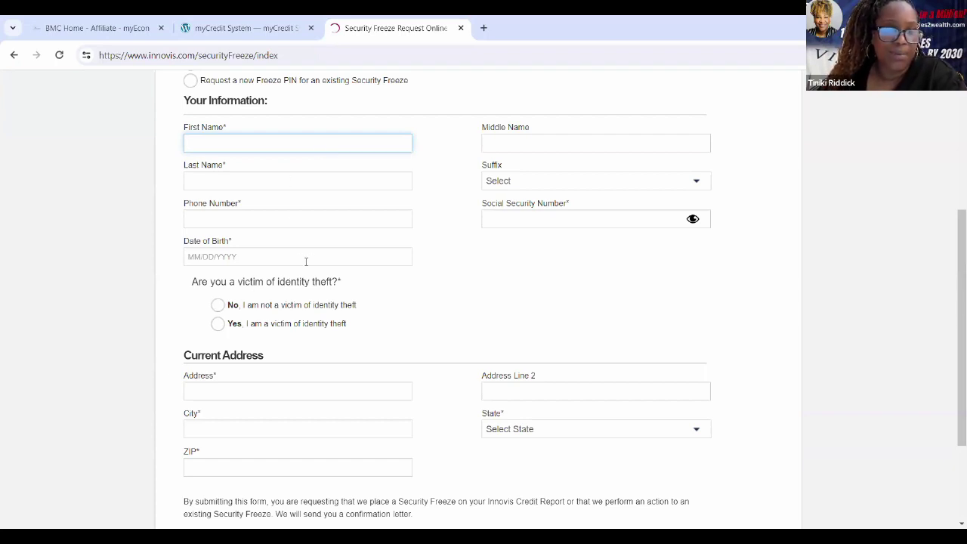
pyautogui.scroll(-2, 386, 188)
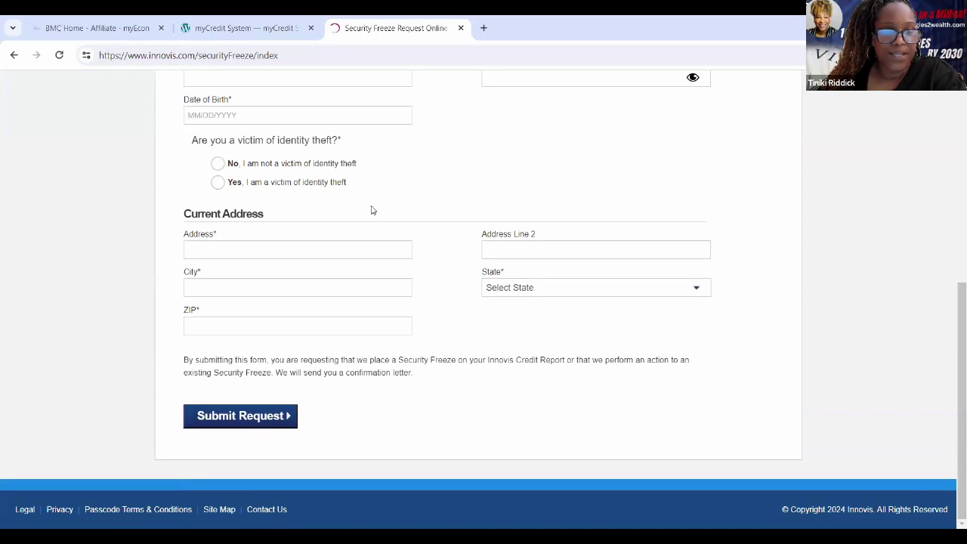
# Step: Recheck the Innovis request form, leave it unsent and close the Innovis site to return to the course page
pyautogui.scroll(3, 317, 264)
pyautogui.scroll(3, 305, 276)
pyautogui.scroll(-3, 306, 277)
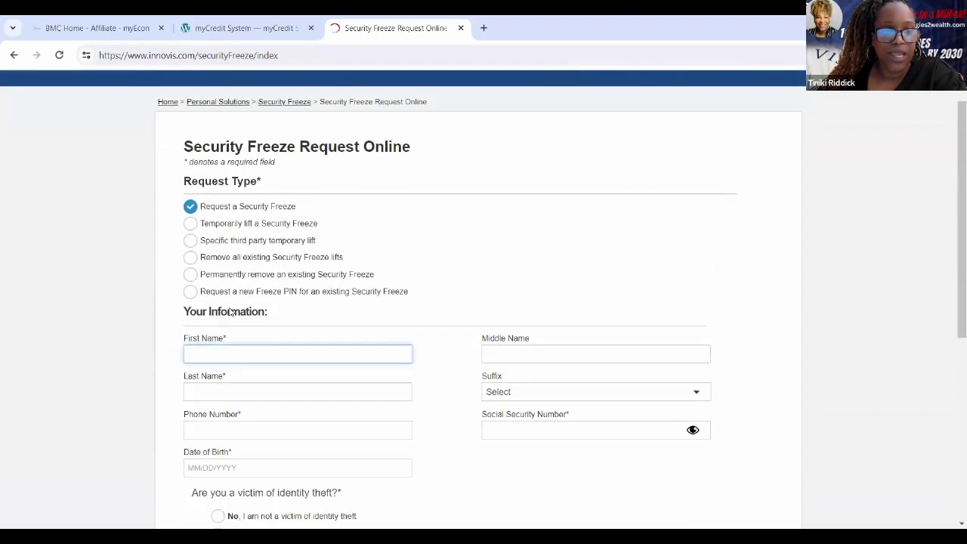
pyautogui.scroll(-3, 219, 398)
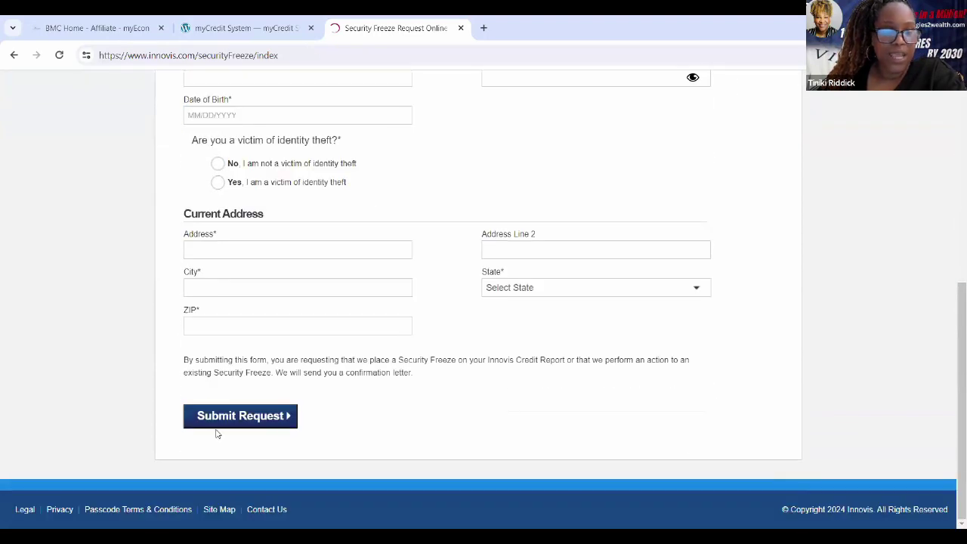
pyautogui.scroll(5, 325, 325)
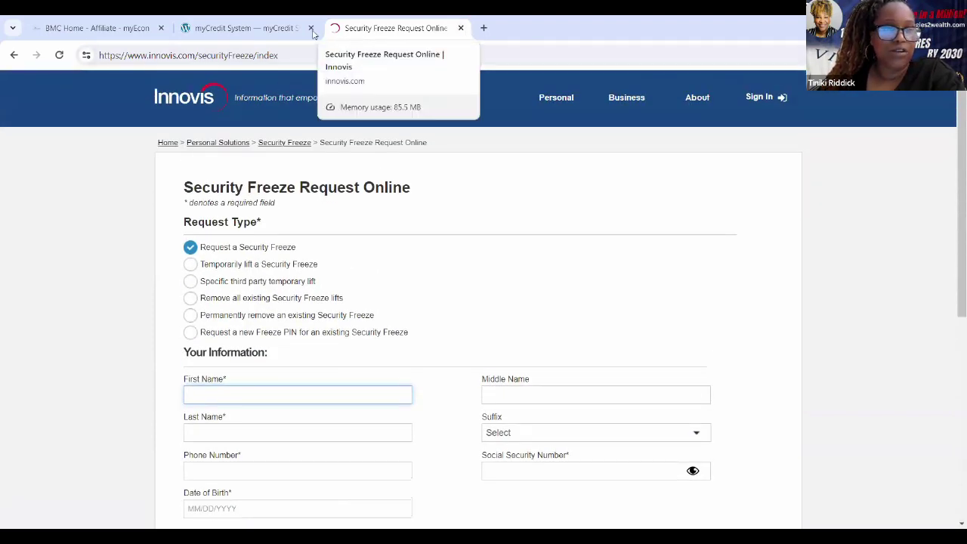
pyautogui.click(13, 59)
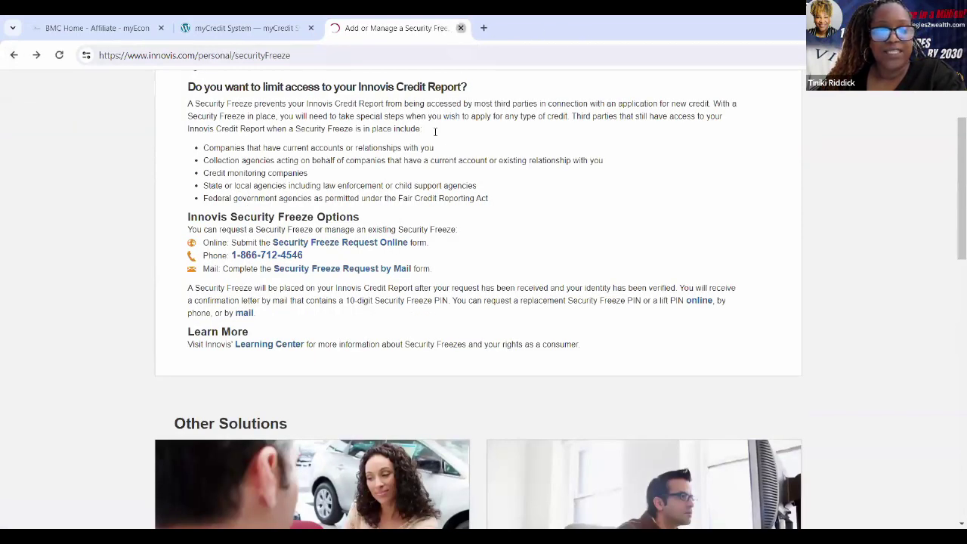
pyautogui.click(461, 28)
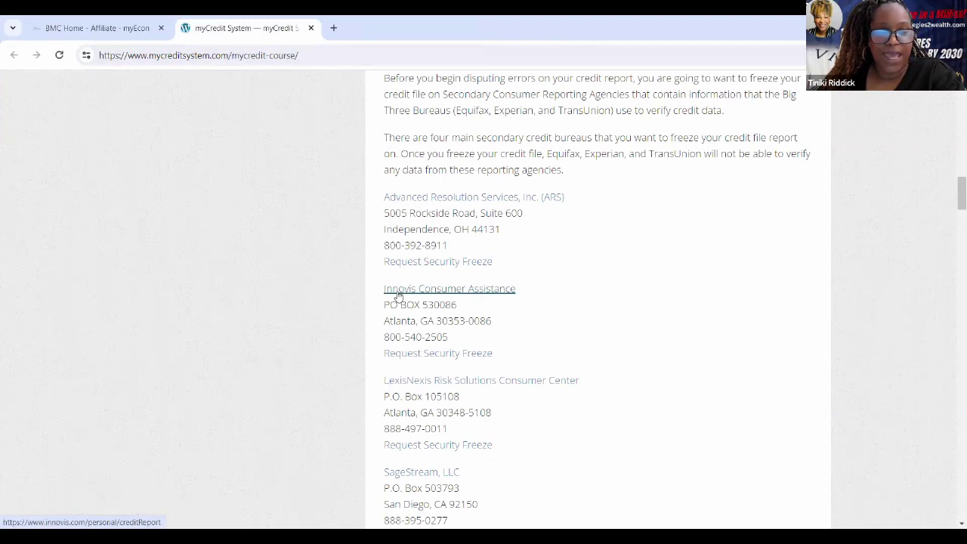
# Step: Open the LexisNexis Risk Solutions Consumer Center site from the course's bureau list and go to its Security Freeze page
pyautogui.click(408, 384)
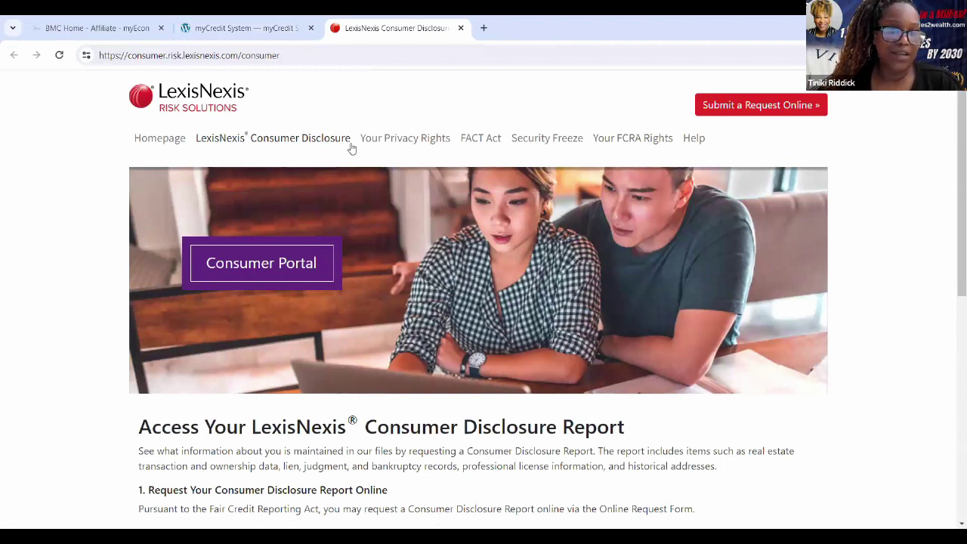
pyautogui.click(531, 142)
pyautogui.scroll(-3, 459, 218)
pyautogui.scroll(3, 529, 181)
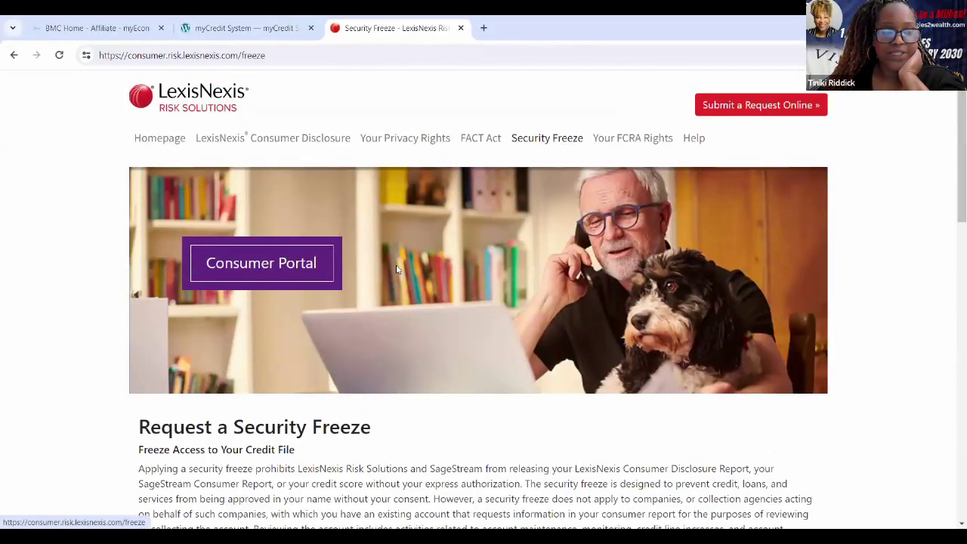
# Step: Review the online, mail and phone freeze options and open the online form to request a security freeze for yourself
pyautogui.scroll(-12, 396, 269)
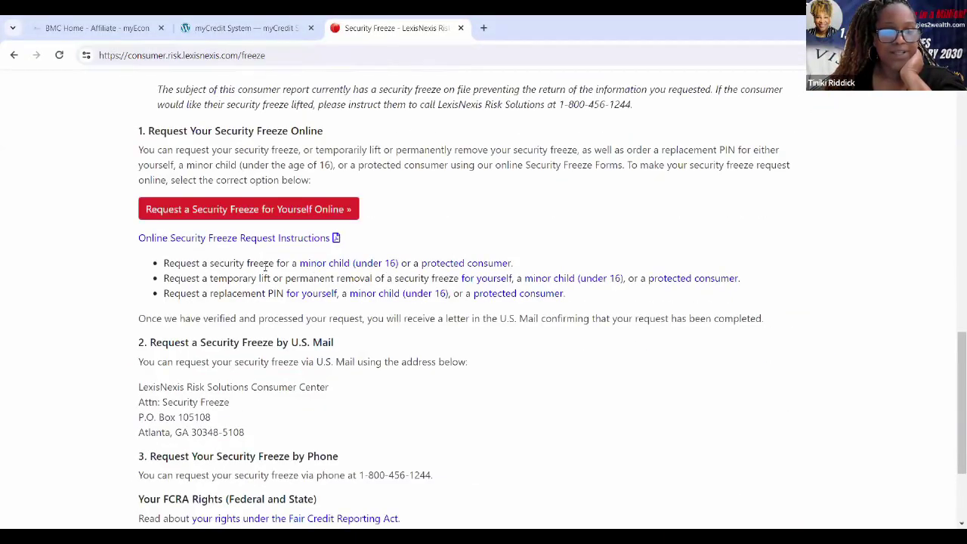
pyautogui.scroll(-2, 265, 266)
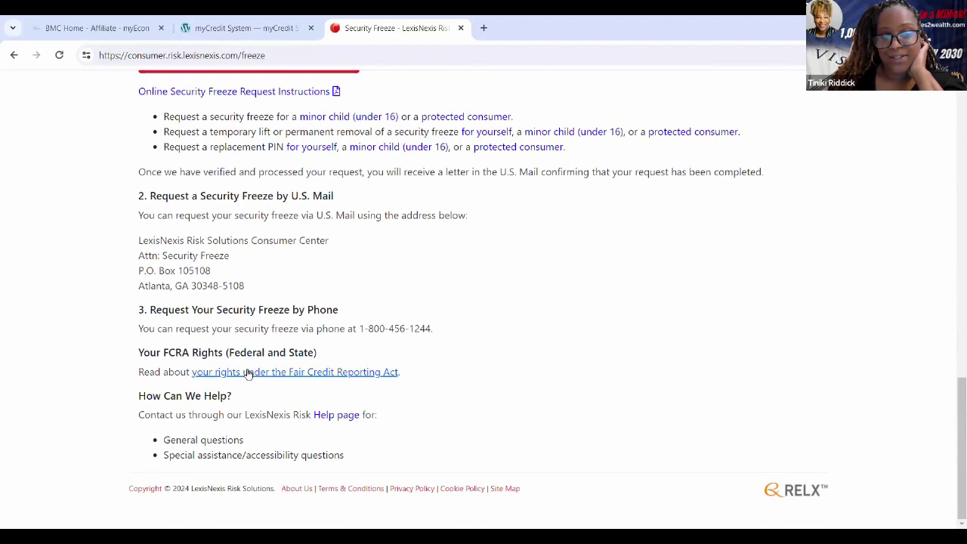
pyautogui.scroll(1, 214, 298)
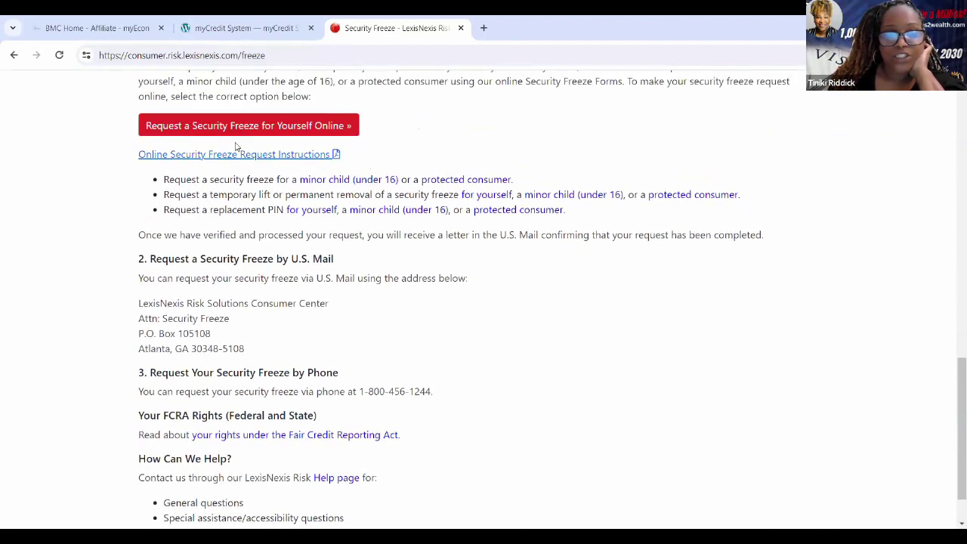
pyautogui.click(249, 129)
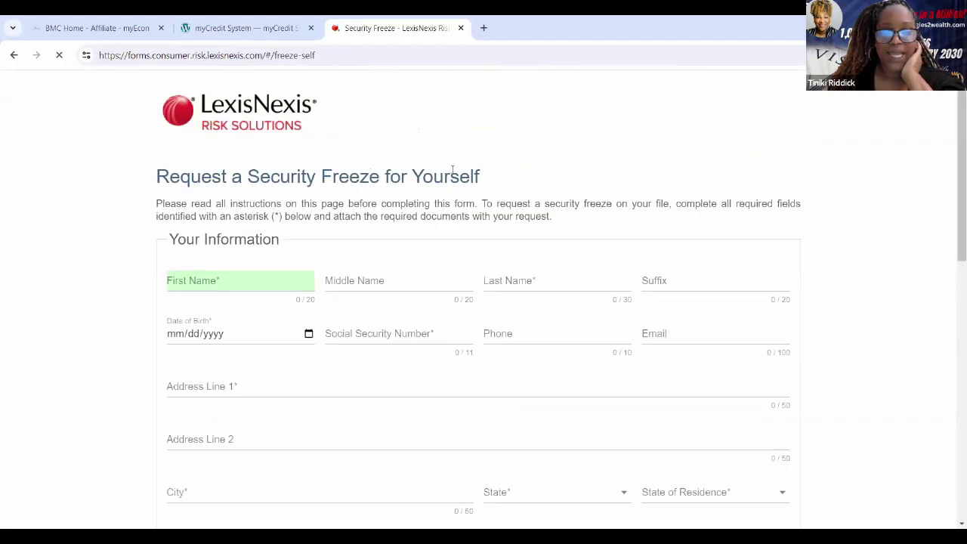
# Step: Review the LexisNexis form's personal information, document and submission sections, and close the site to return to the course page
pyautogui.scroll(-3, 415, 254)
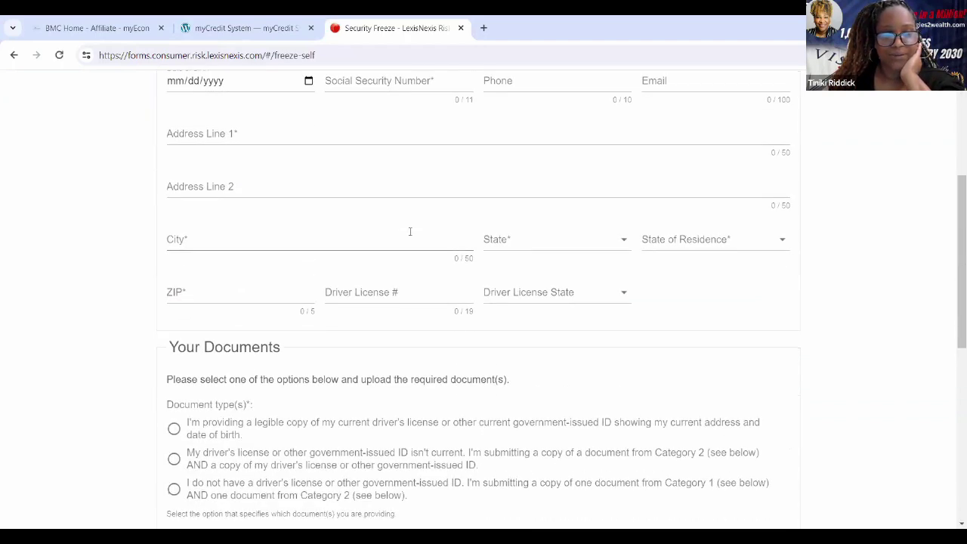
pyautogui.scroll(-5, 410, 231)
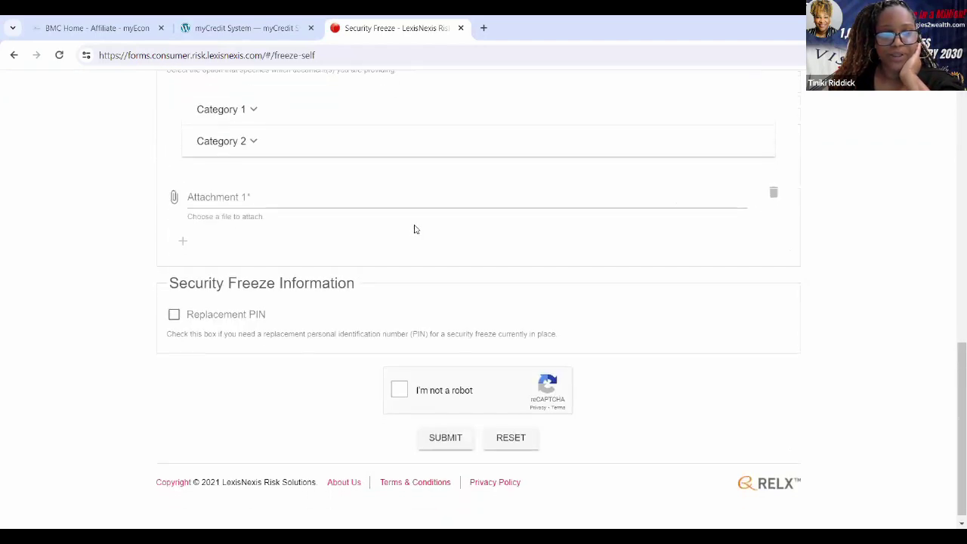
pyautogui.scroll(4, 416, 224)
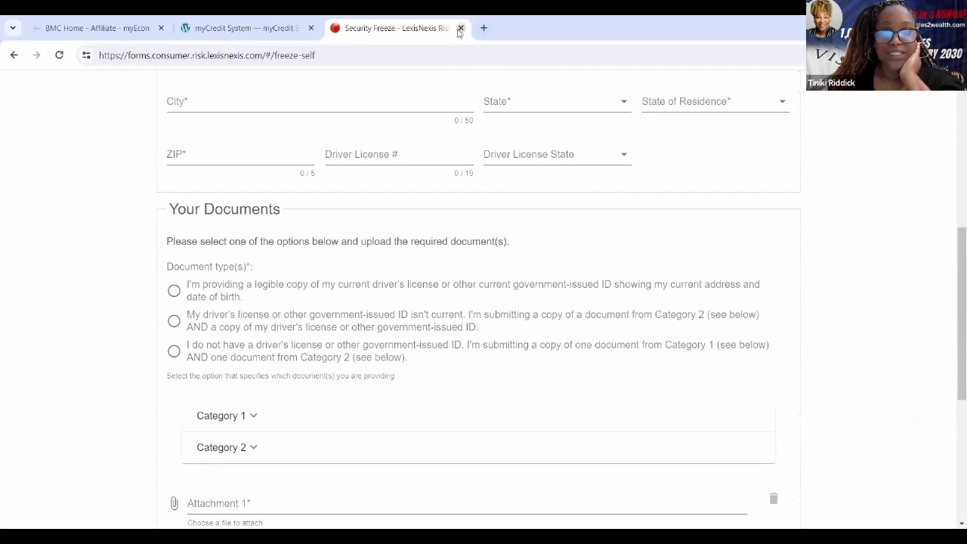
pyautogui.click(459, 29)
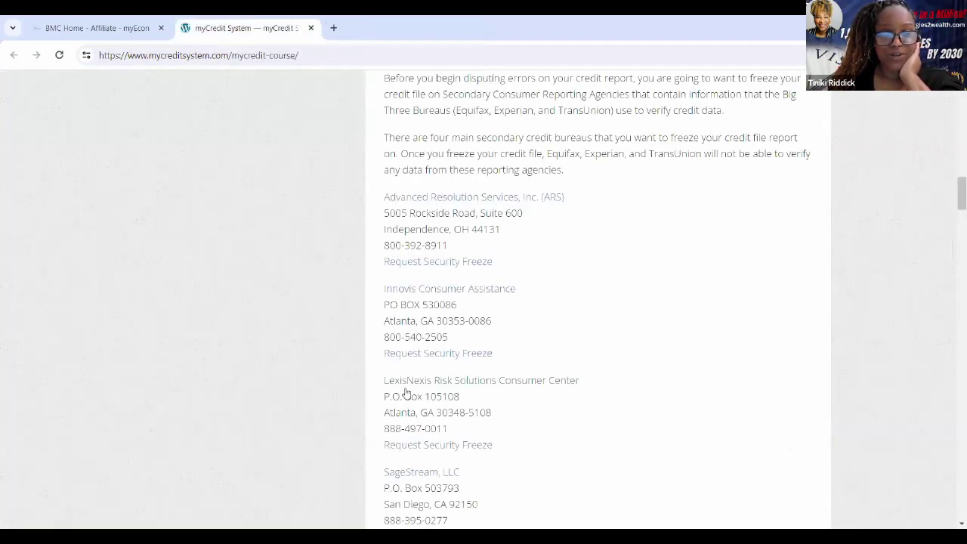
# Step: Review the Step 2 secondary bureau list, including the SageStream entry and the downloadable list of consumer reporting agencies
pyautogui.scroll(-2, 410, 424)
pyautogui.scroll(1, 412, 325)
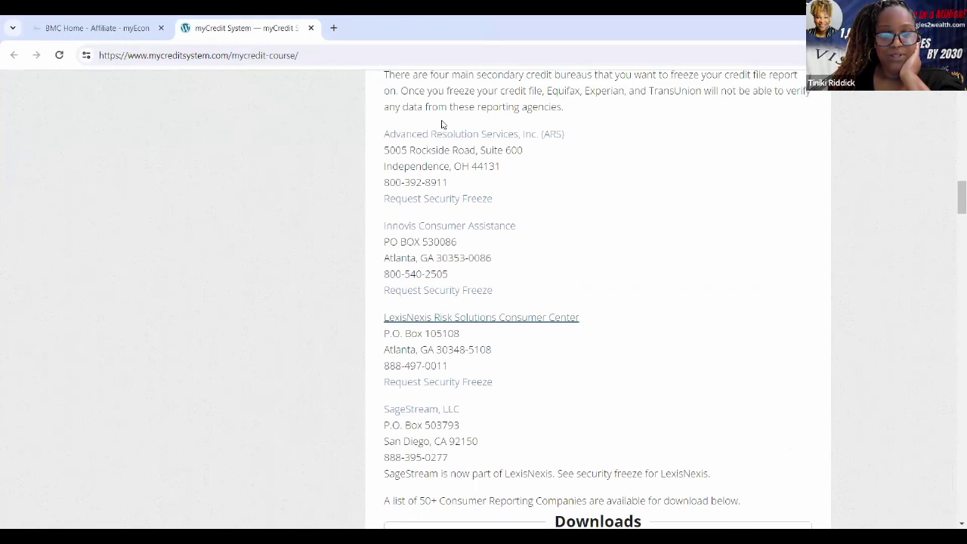
pyautogui.scroll(2, 435, 234)
pyautogui.scroll(-4, 459, 272)
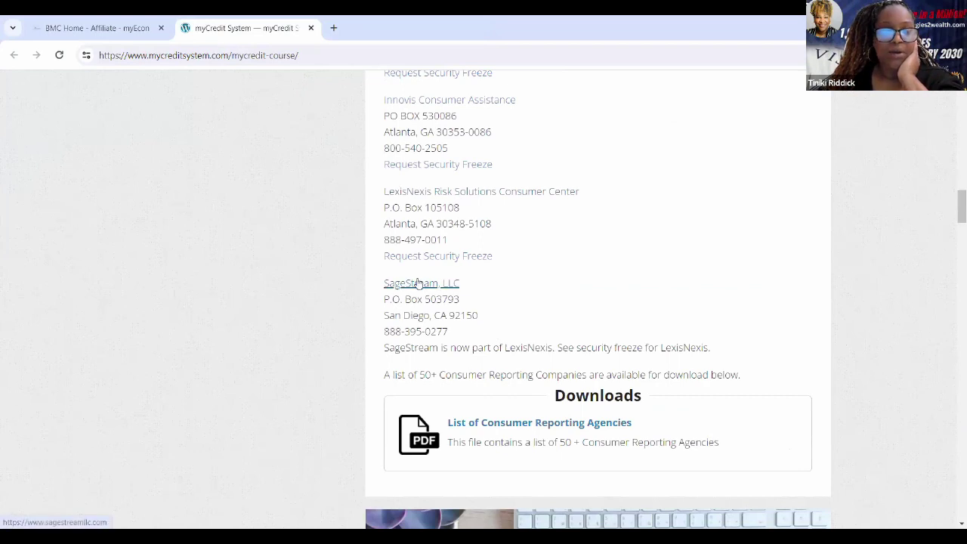
pyautogui.scroll(2, 453, 271)
pyautogui.scroll(2, 474, 260)
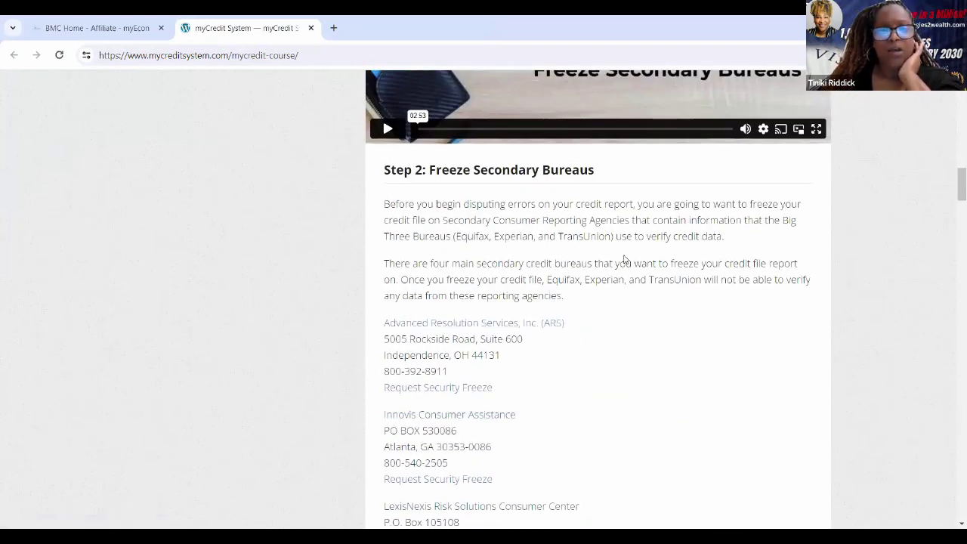
pyautogui.scroll(-2, 616, 281)
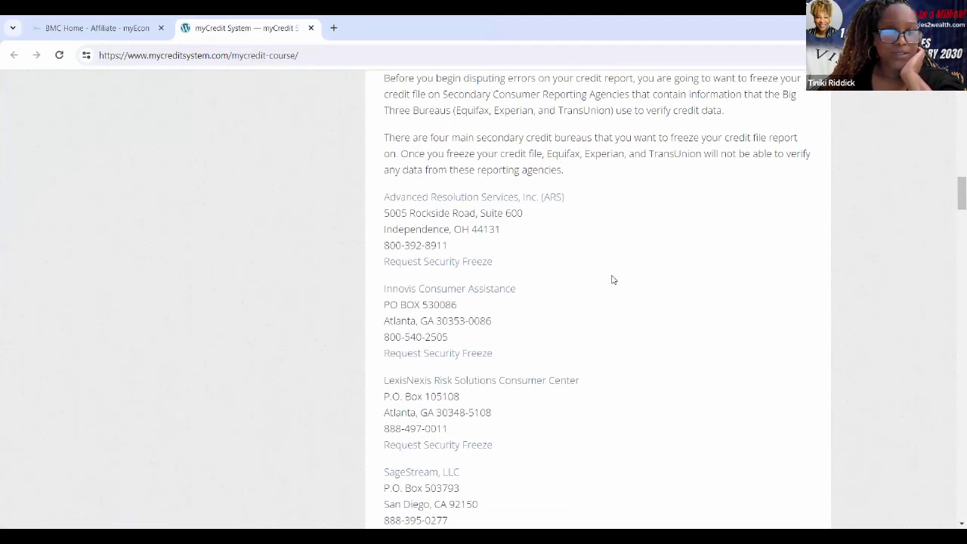